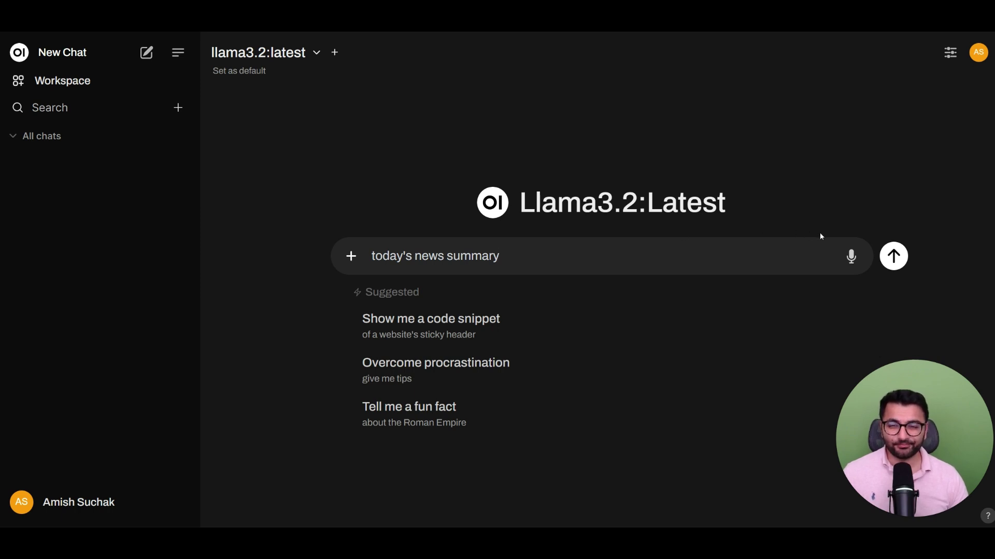
- Send 'today's news summary' to llama3.2 and read its reply about lacking real-time news access
{"action": "left_click", "coordinate": [894, 256]}
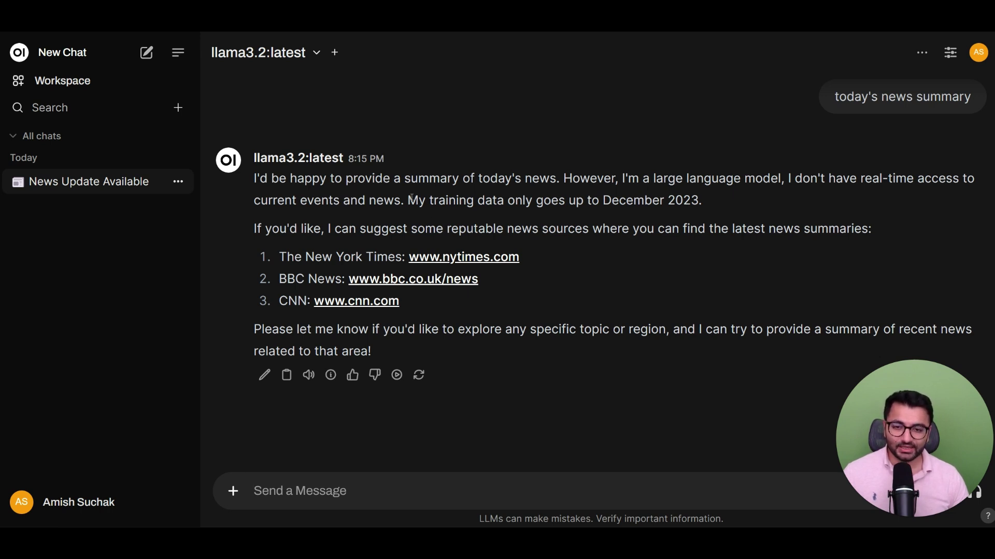
{"action": "left_click_drag", "start_coordinate": [410, 200], "coordinate": [698, 200]}
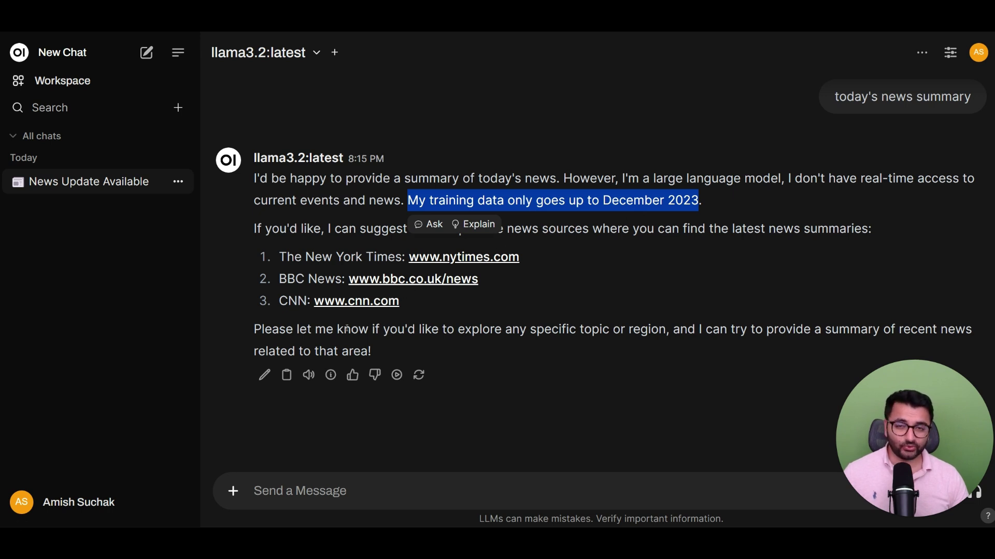
{"action": "left_click", "coordinate": [312, 436]}
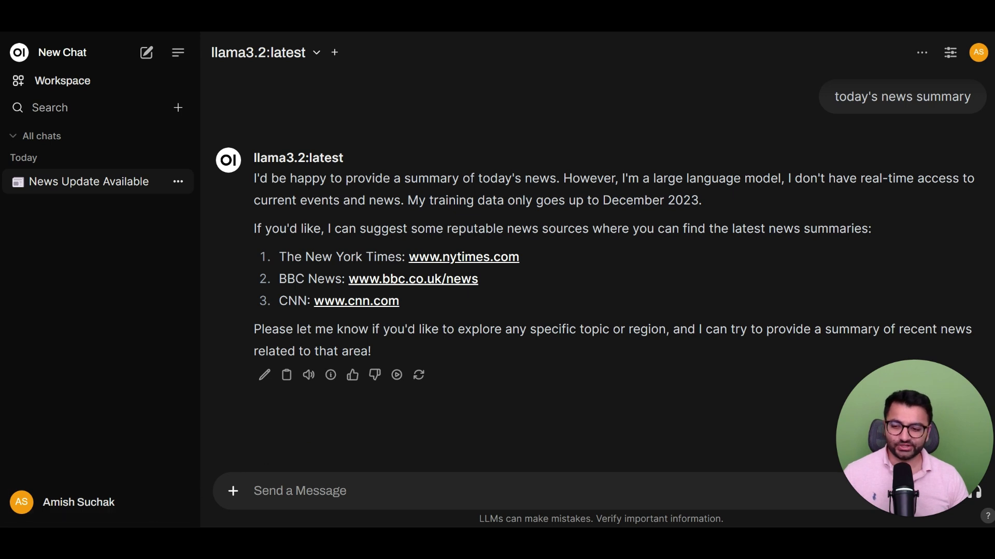
{"action": "left_click", "coordinate": [84, 498]}
- Go to Admin Panel Settings > Web Search and keep google_pse as the Web Search Engine
{"action": "left_click", "coordinate": [80, 395]}
{"action": "left_click", "coordinate": [413, 61]}
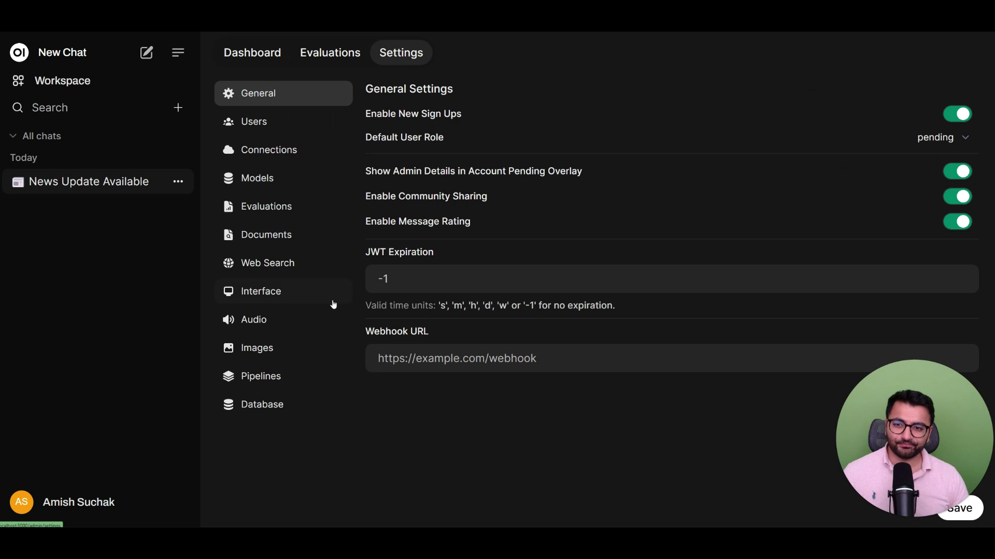
{"action": "left_click", "coordinate": [264, 262]}
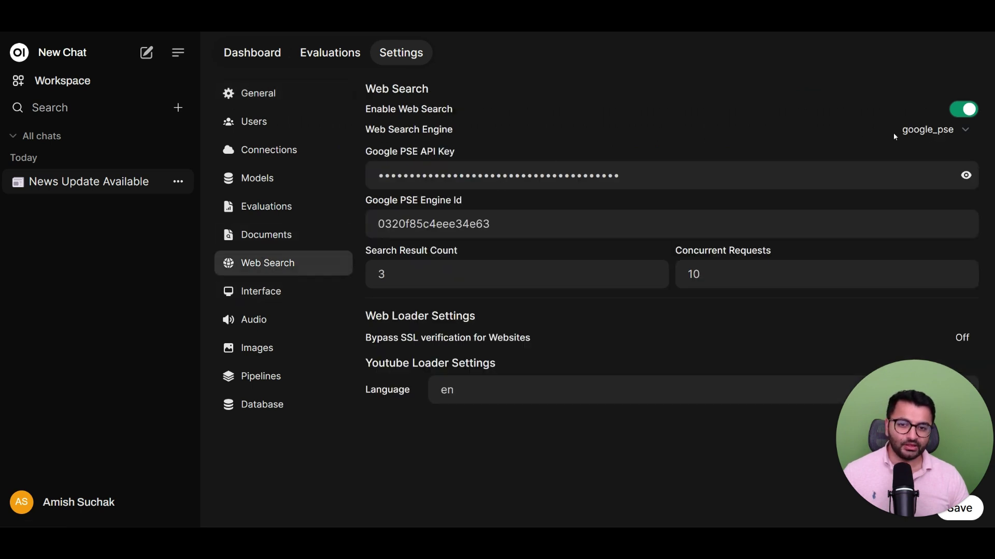
{"action": "left_click", "coordinate": [935, 136]}
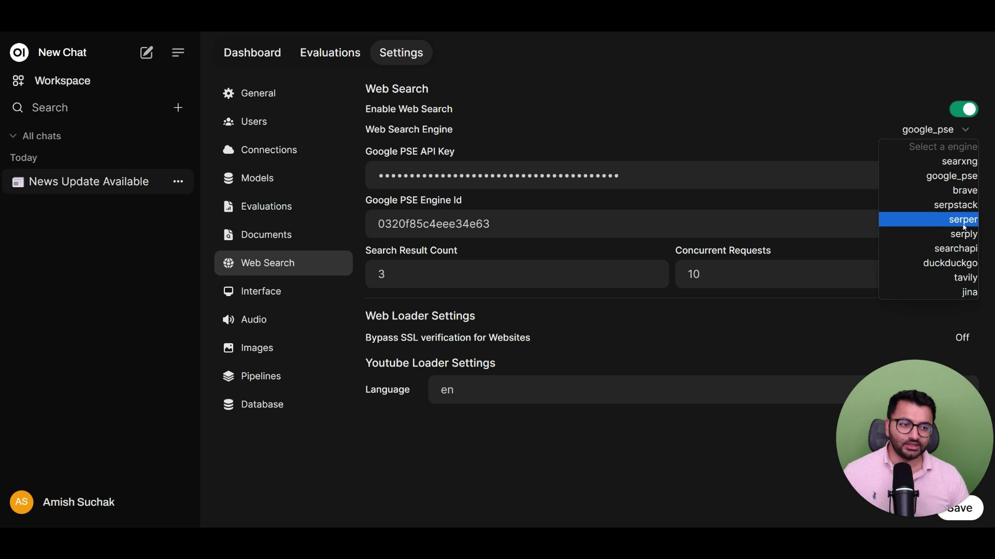
{"action": "left_click", "coordinate": [947, 183]}
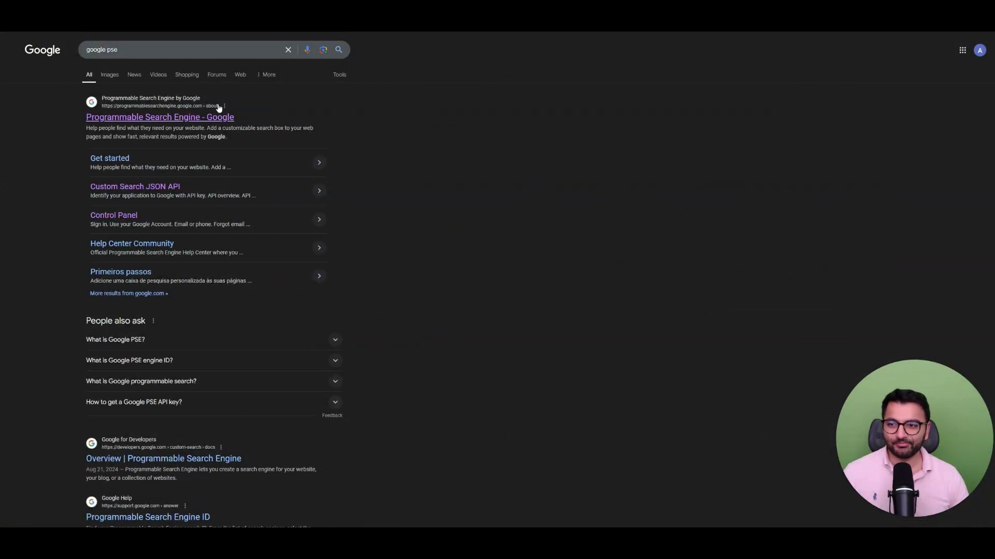
- Open the 'Programmable Search Engine - Google' result from the google pse search
{"action": "left_click", "coordinate": [195, 126]}
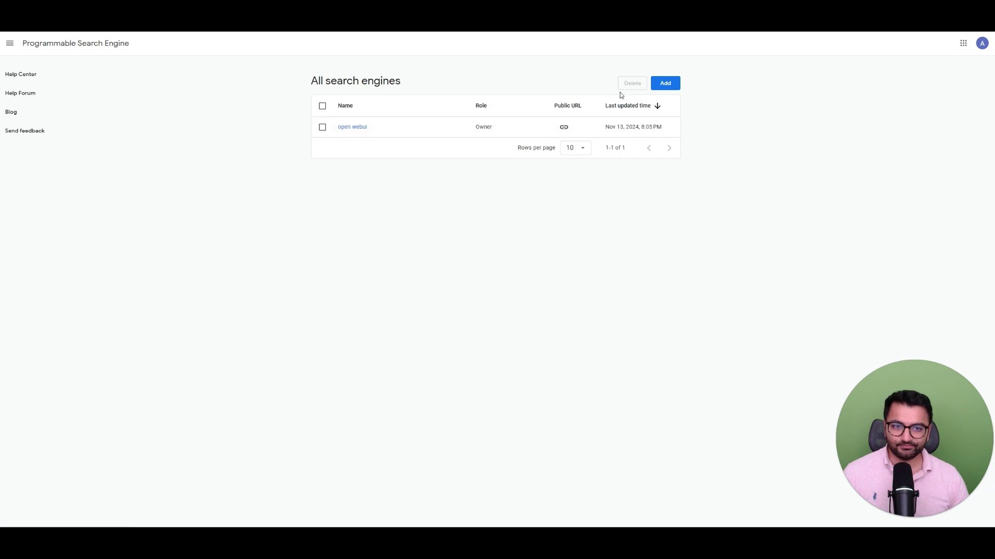
- Add a search engine named 'openwebui' set to search the entire web, passing the robot check
{"action": "left_click", "coordinate": [665, 83]}
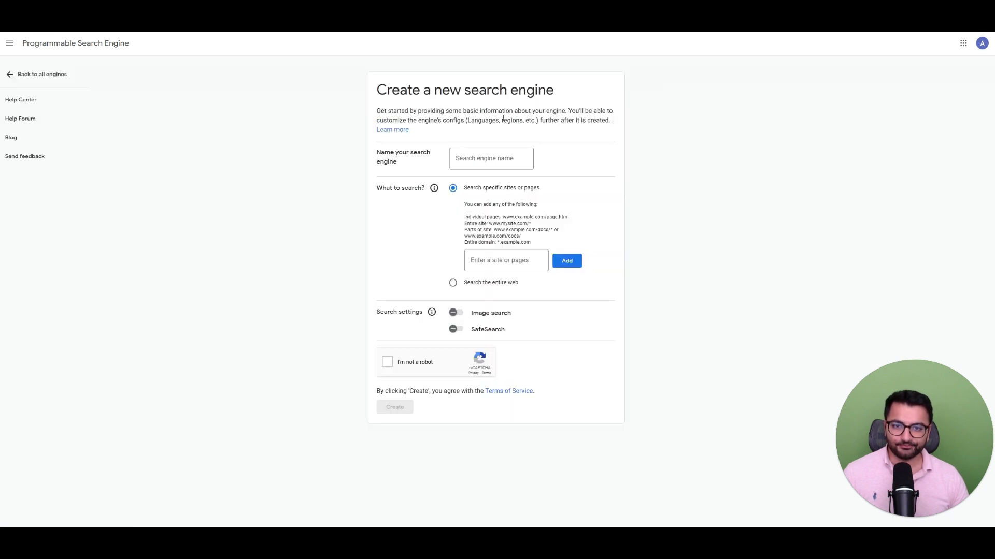
{"action": "left_click", "coordinate": [503, 152]}
{"action": "type", "text": "openwebui"}
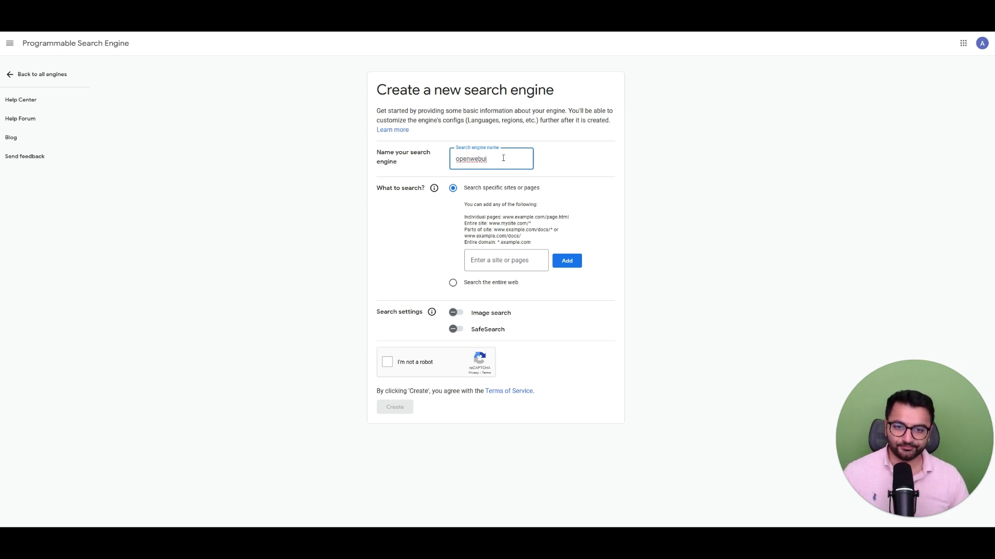
{"action": "left_click", "coordinate": [450, 290]}
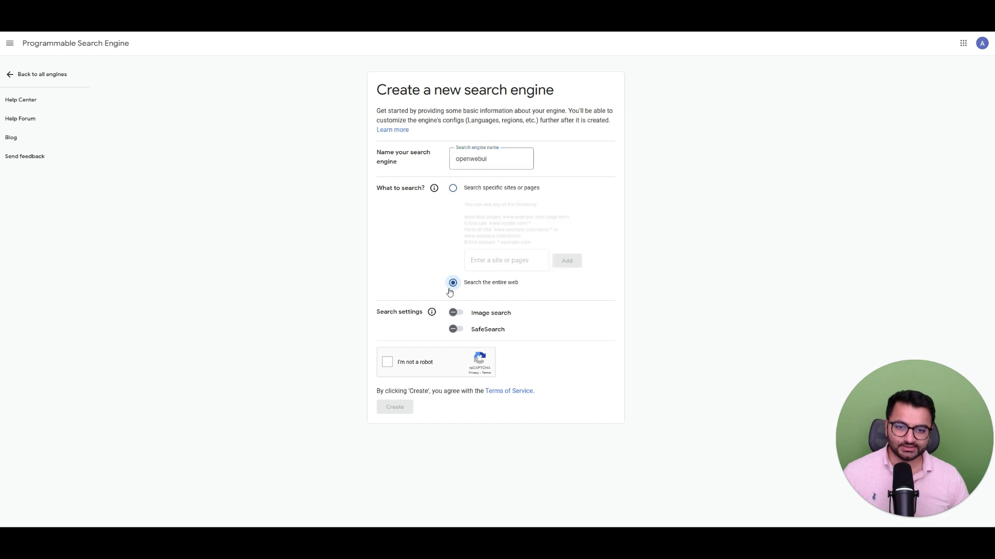
{"action": "left_click", "coordinate": [389, 363]}
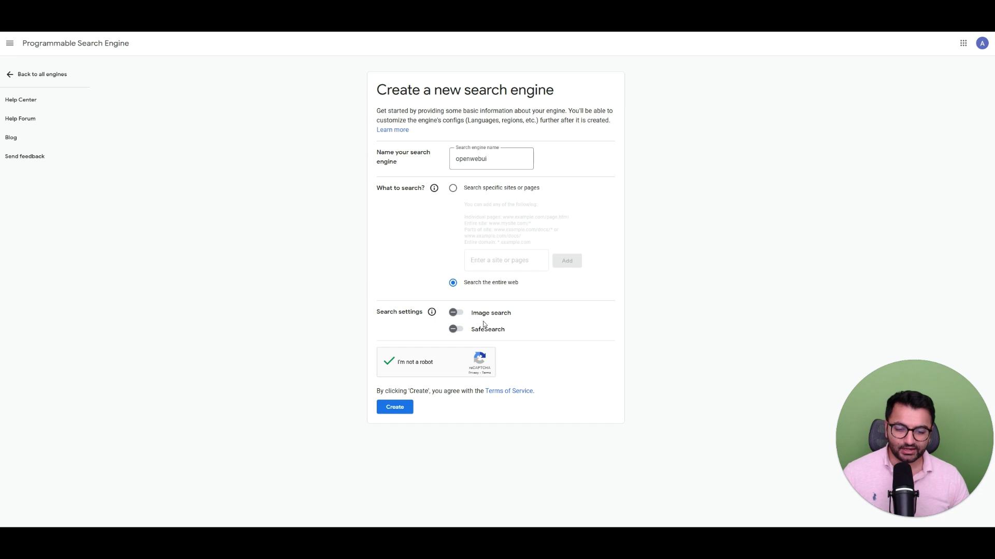
{"action": "left_click", "coordinate": [402, 409]}
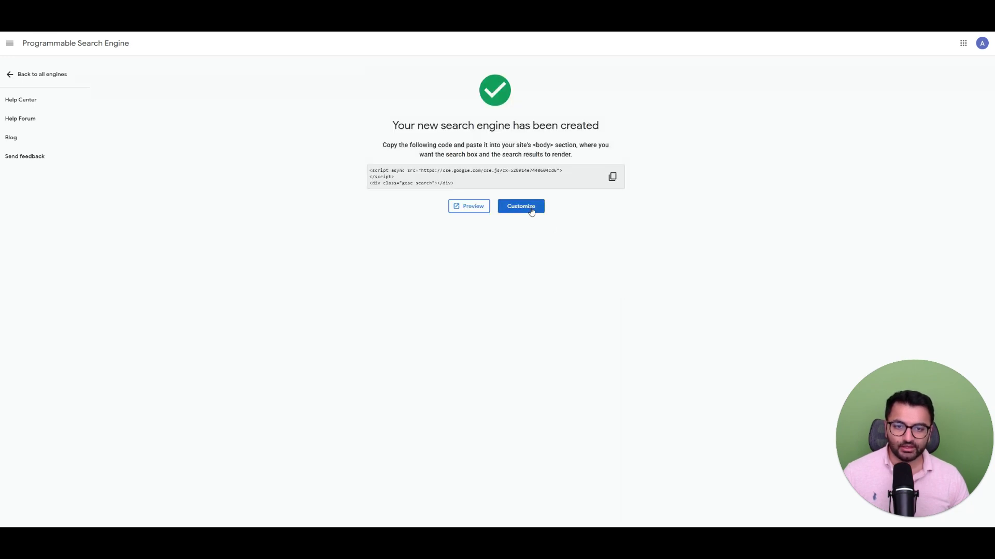
- Copy the new engine's Search engine ID and paste it over Open WebUI's old Engine Id
{"action": "left_click", "coordinate": [514, 207]}
{"action": "scroll", "coordinate": [514, 207], "scroll_direction": "down", "scroll_amount": 3}
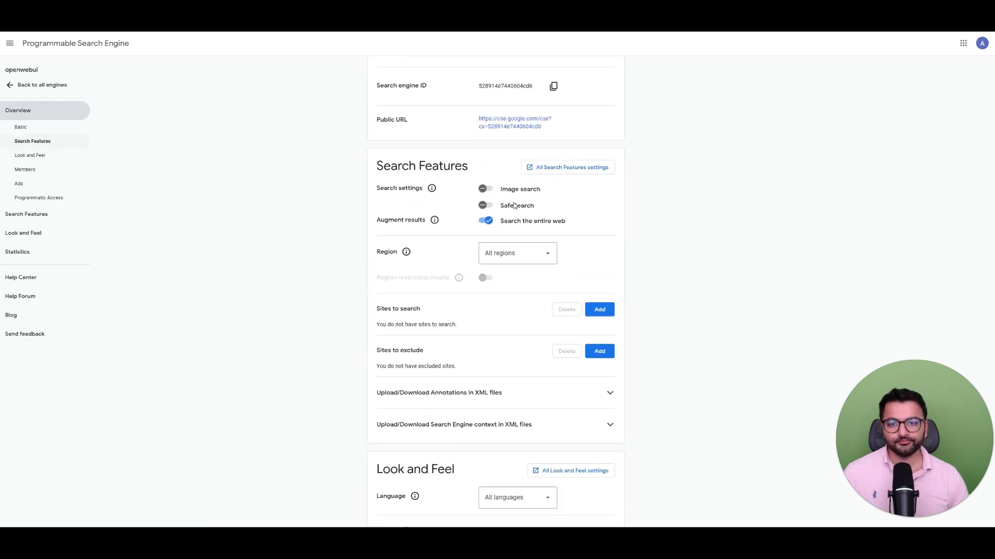
{"action": "scroll", "coordinate": [514, 207], "scroll_direction": "up", "scroll_amount": 2}
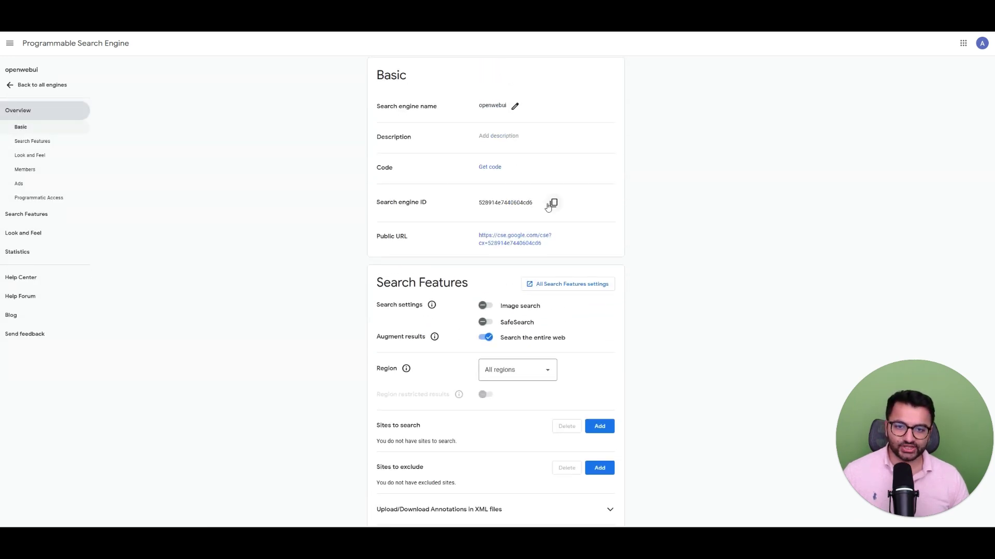
{"action": "left_click", "coordinate": [563, 206]}
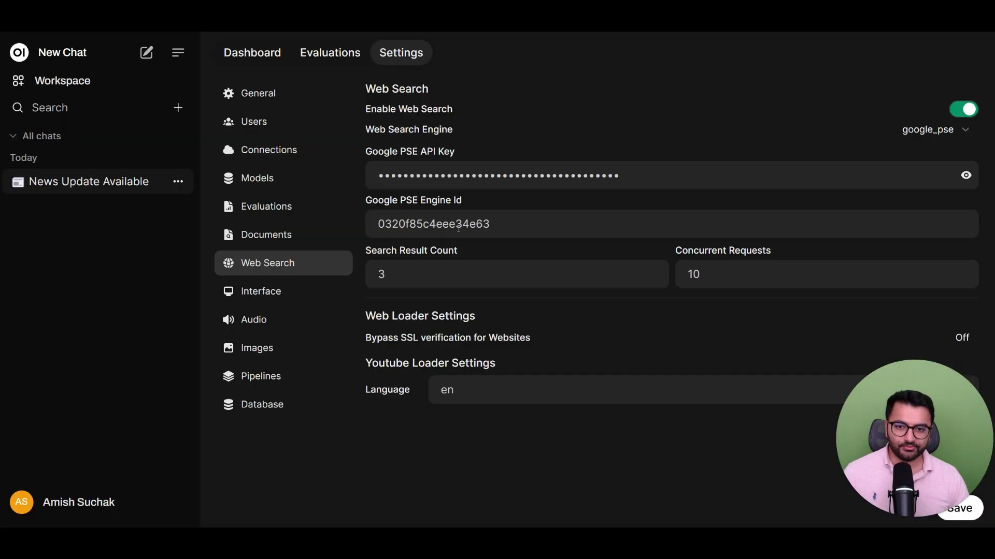
{"action": "left_click_drag", "start_coordinate": [531, 223], "coordinate": [291, 207]}
{"action": "key", "text": "ctrl+v"}
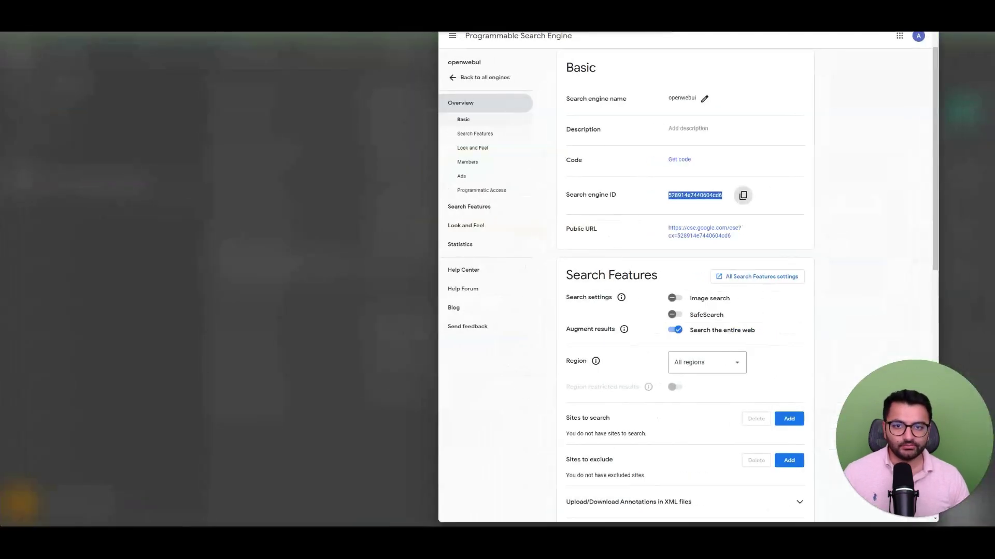
{"action": "scroll", "coordinate": [617, 223], "scroll_direction": "down", "scroll_amount": 10}
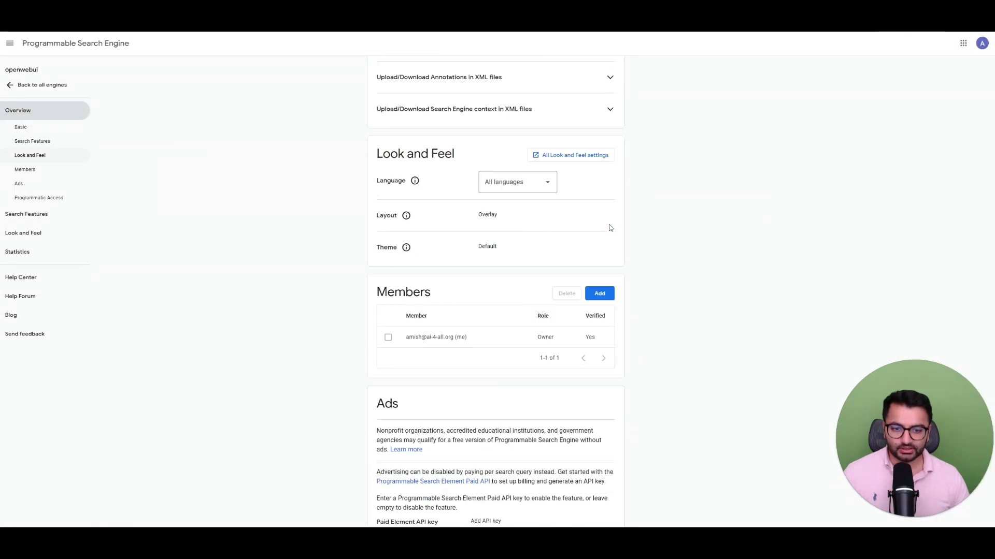
{"action": "scroll", "coordinate": [610, 228], "scroll_direction": "up", "scroll_amount": 7}
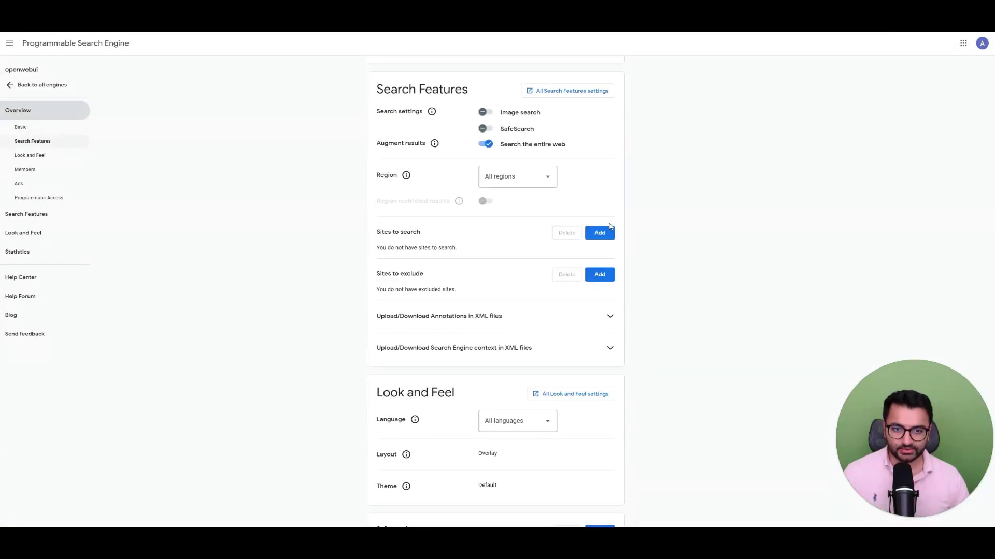
{"action": "scroll", "coordinate": [702, 393], "scroll_direction": "down", "scroll_amount": 7}
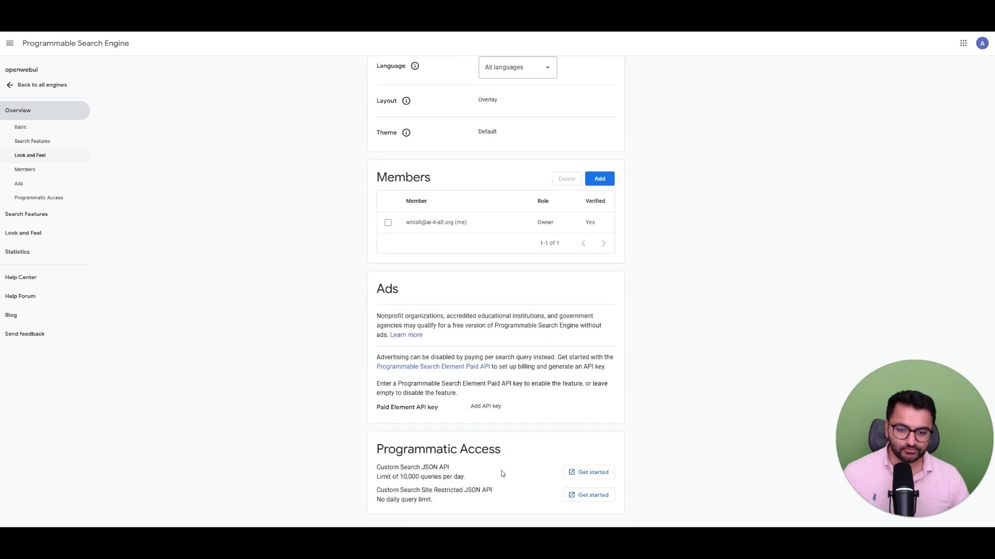
- Request a Custom Search JSON API key for 'My Project', agreeing to the terms of service
{"action": "left_click", "coordinate": [582, 474]}
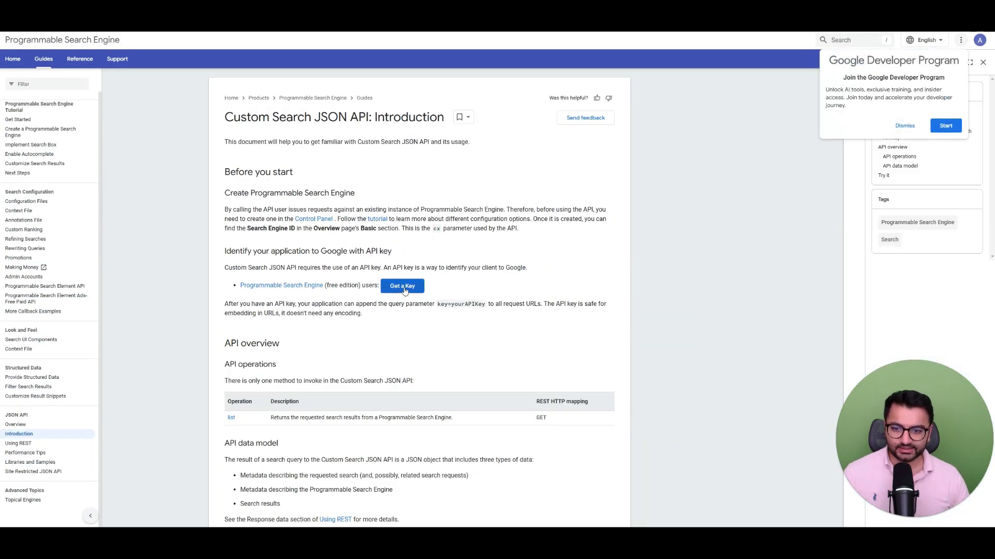
{"action": "left_click", "coordinate": [405, 288]}
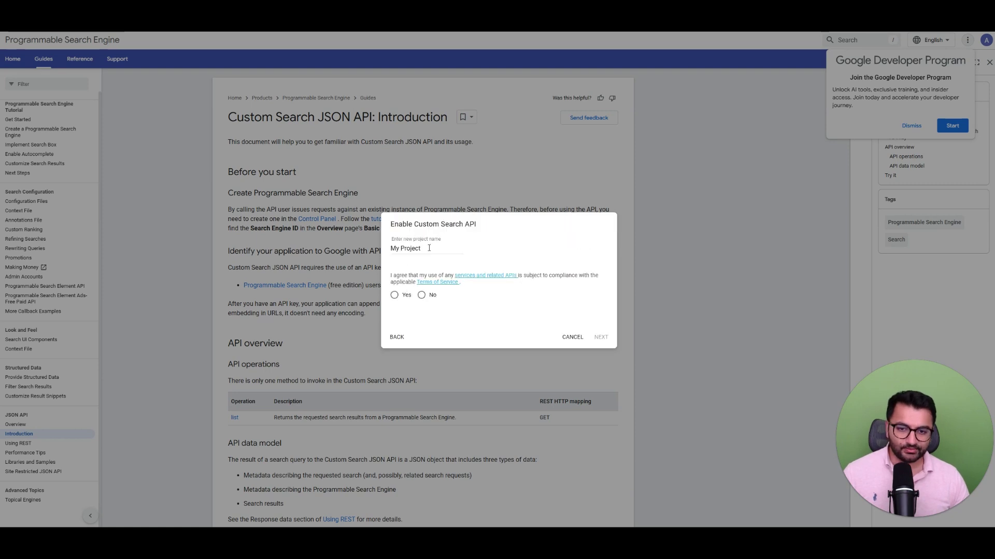
{"action": "left_click", "coordinate": [399, 298]}
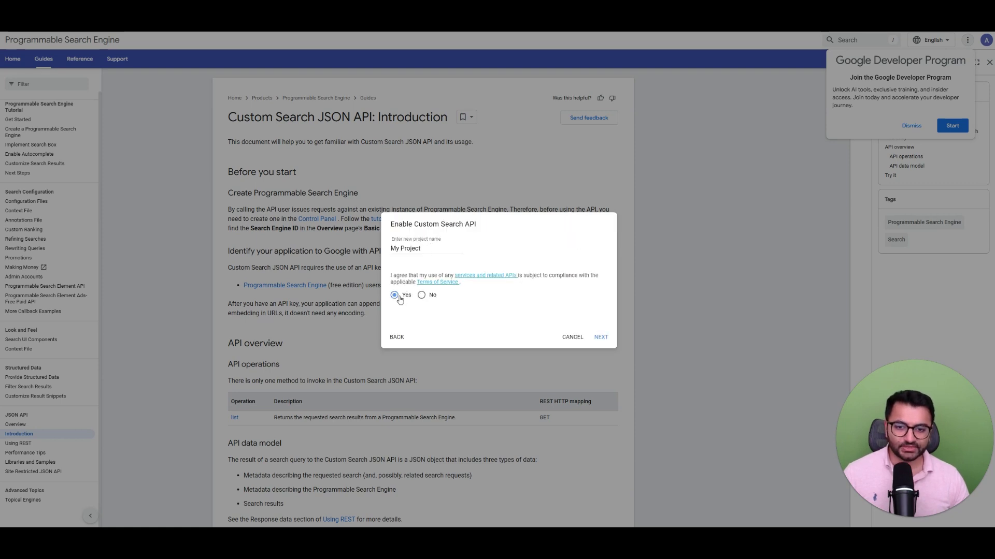
- Paste the new API key over the old Google PSE API Key and save the Web Search settings
{"action": "left_click", "coordinate": [602, 336]}
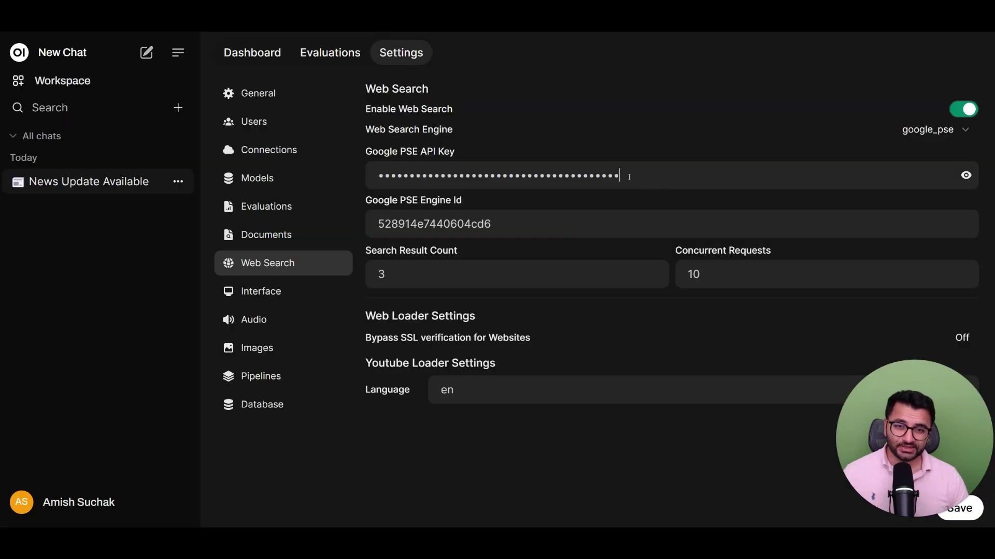
{"action": "left_click_drag", "start_coordinate": [629, 177], "coordinate": [362, 169]}
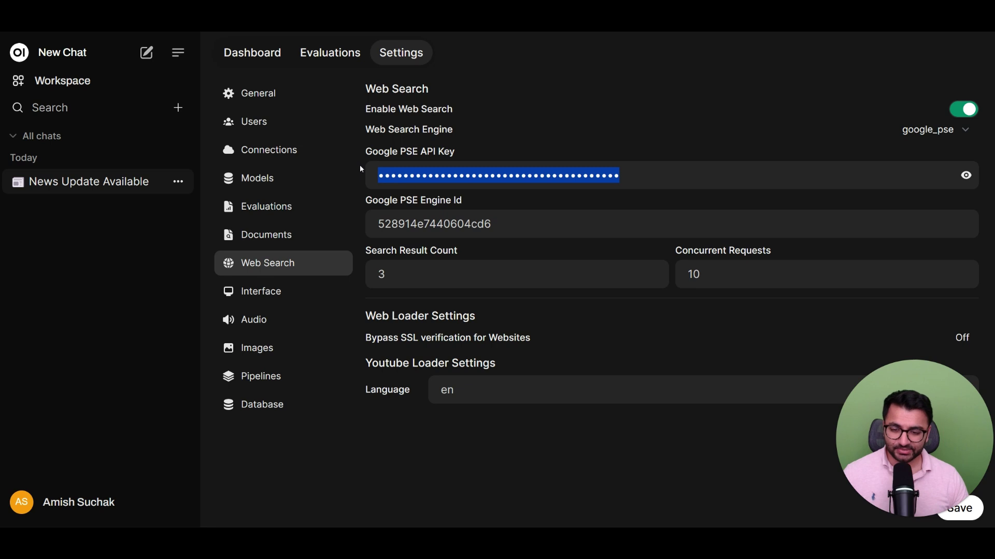
{"action": "key", "text": "ctrl+v"}
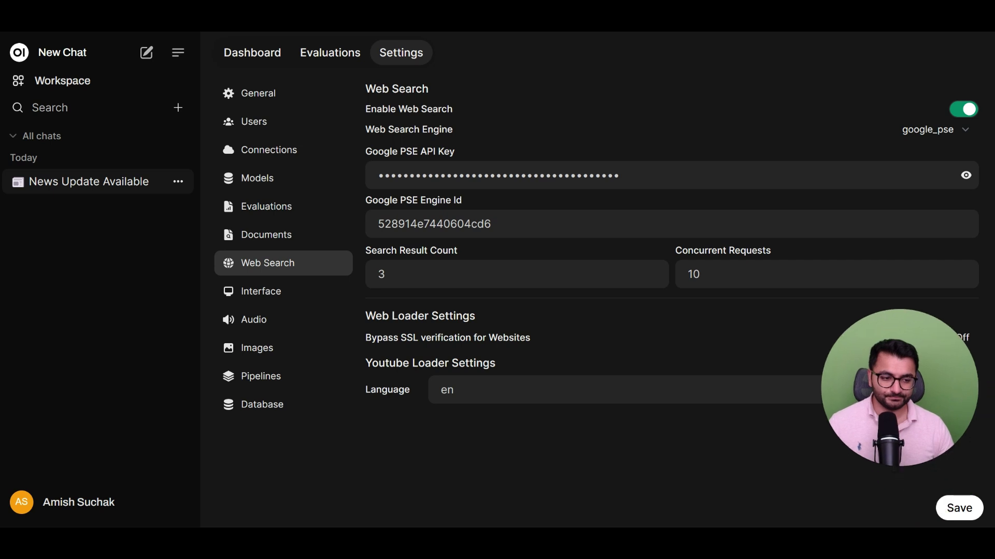
{"action": "left_click", "coordinate": [959, 508]}
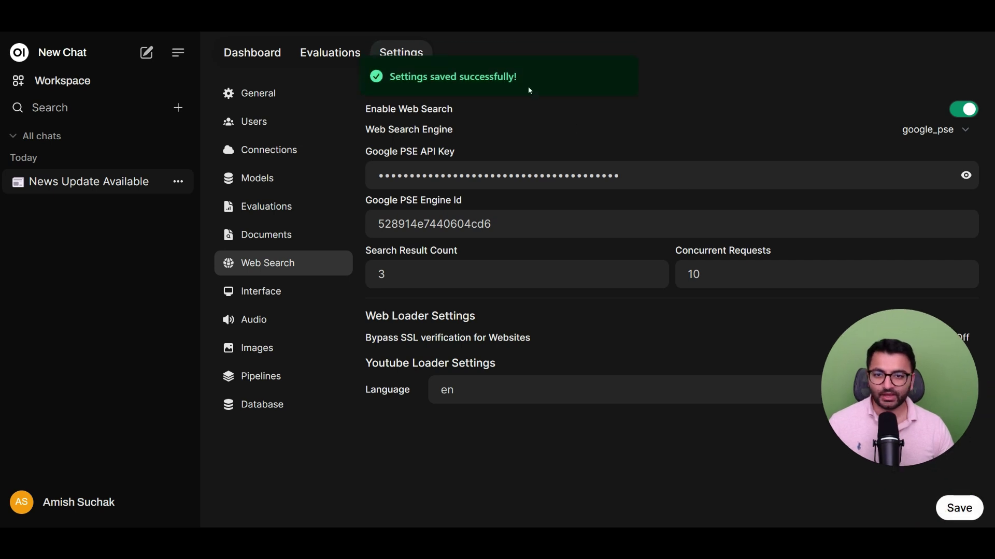
- In a new chat with Web Search toggled on, send 'weahter in new yrok'
{"action": "left_click", "coordinate": [108, 59]}
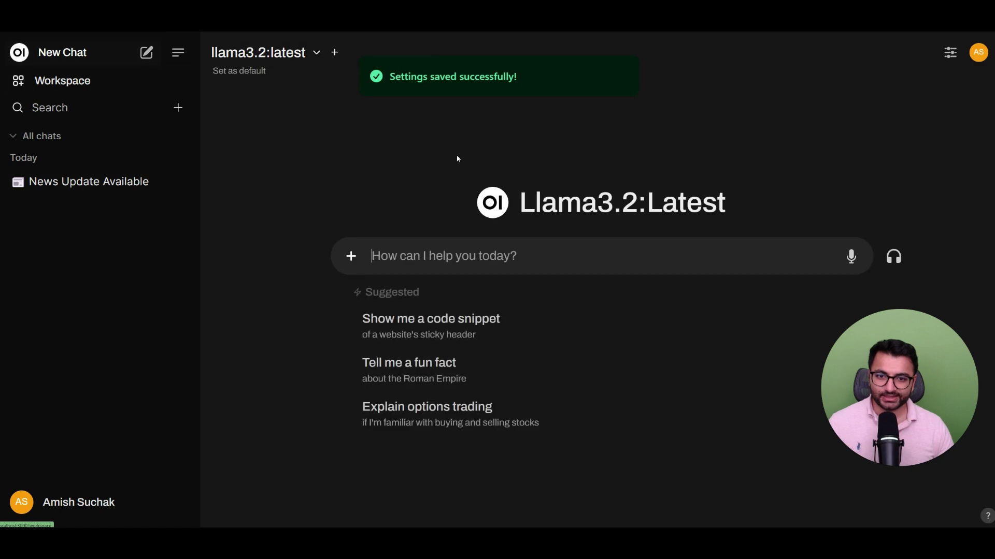
{"action": "left_click", "coordinate": [351, 257]}
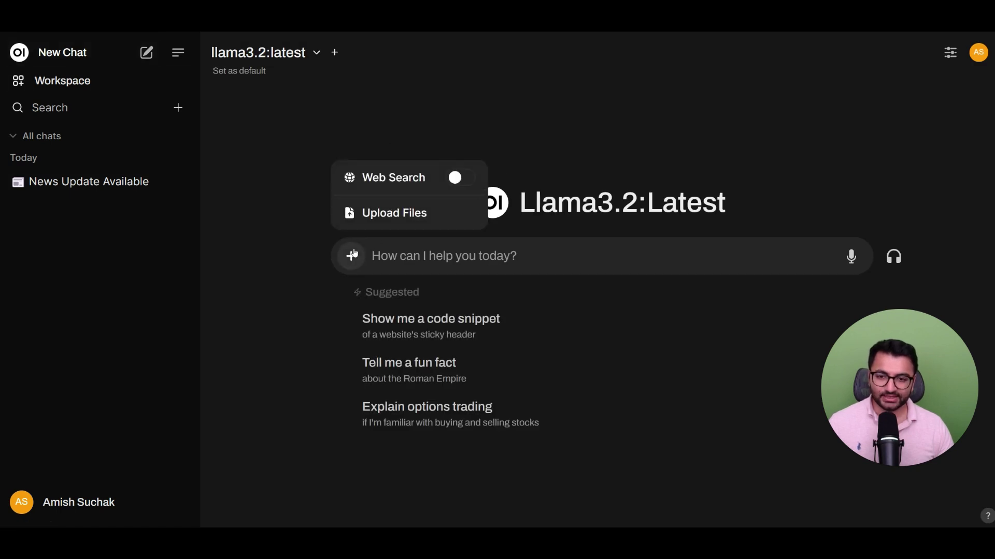
{"action": "left_click", "coordinate": [457, 178]}
{"action": "left_click", "coordinate": [522, 256]}
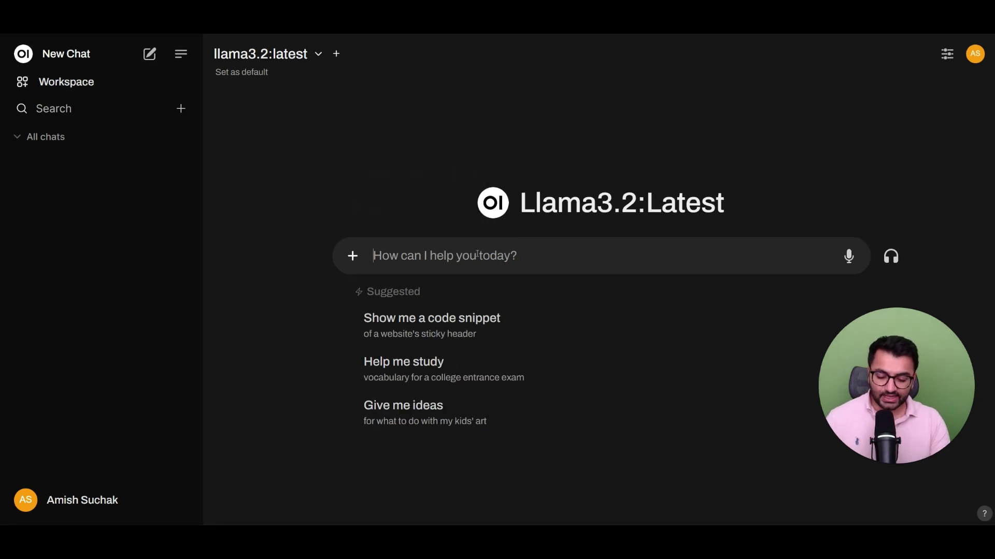
{"action": "type", "text": "weahter "}
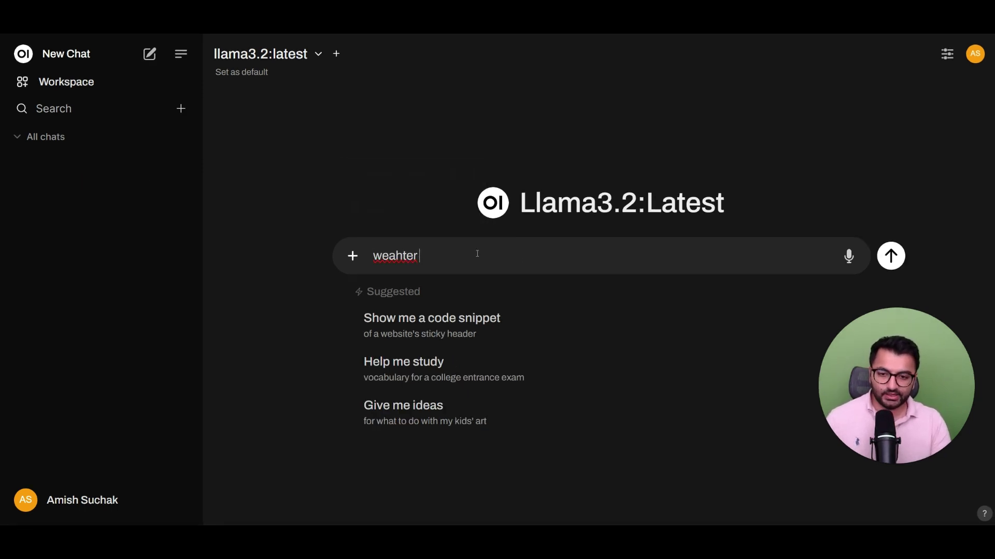
{"action": "type", "text": "in new yrok"}
{"action": "key", "text": "Return"}
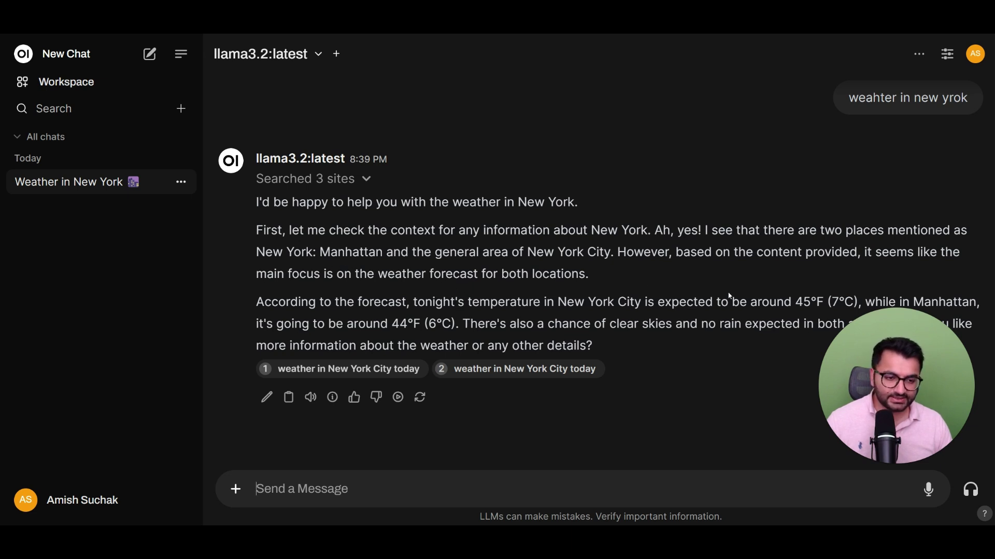
- Highlight the 45°F and 44°F figures, then view source 1's citation confirming 45°
{"action": "double_click", "coordinate": [805, 303]}
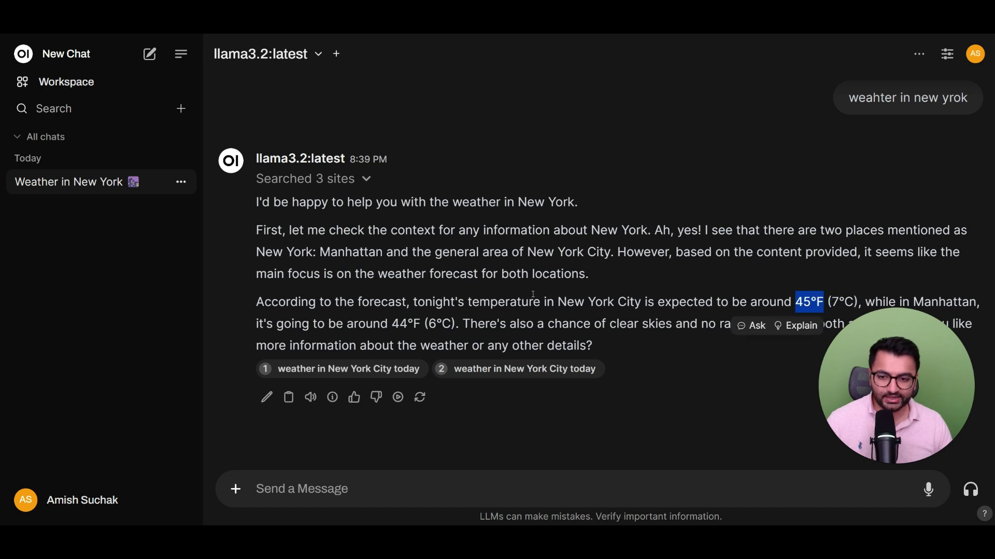
{"action": "left_click_drag", "start_coordinate": [388, 325], "coordinate": [421, 325]}
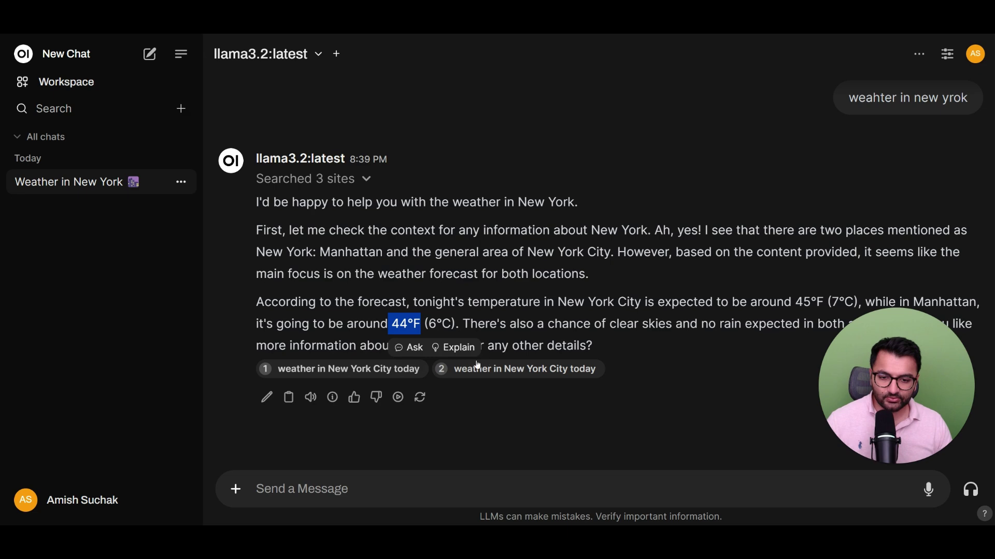
{"action": "left_click", "coordinate": [349, 371]}
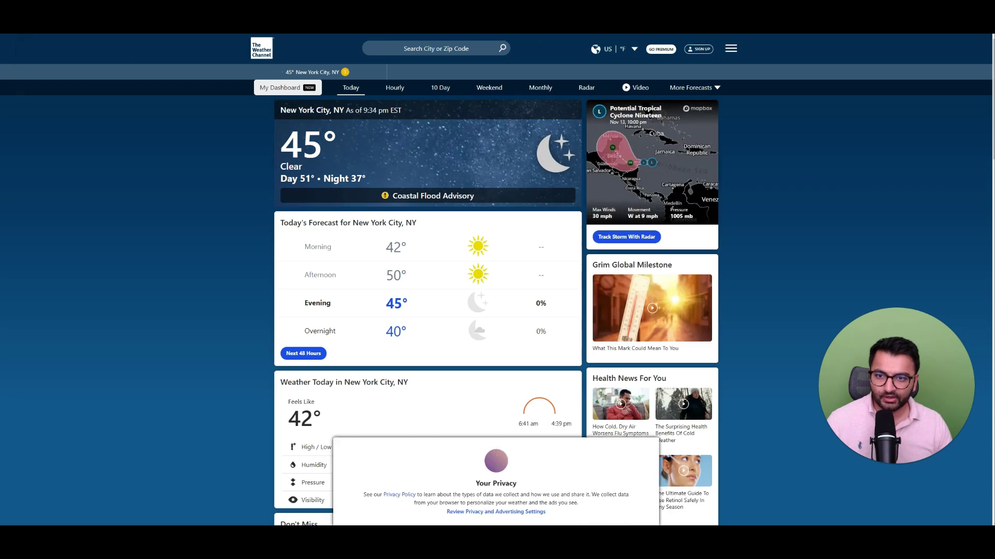
{"action": "left_click_drag", "start_coordinate": [285, 133], "coordinate": [327, 135]}
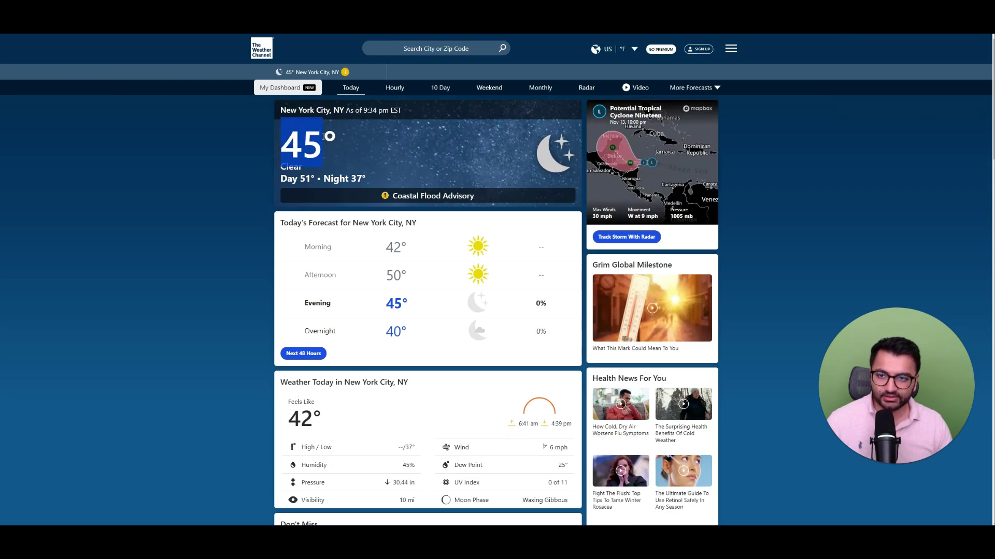
{"action": "left_click", "coordinate": [323, 137]}
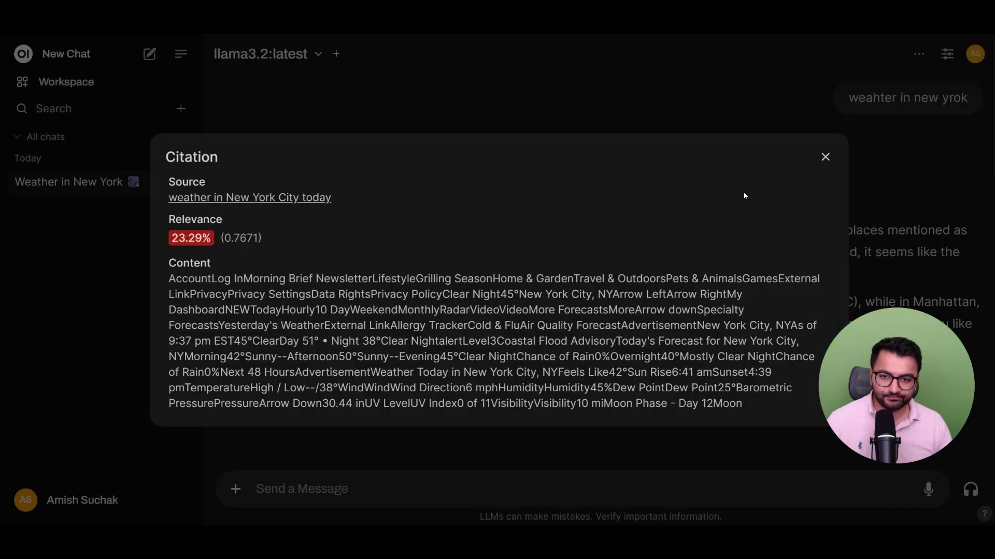
- Close the Citation dialog to see the 45°F / 44°F New York weather answer again
{"action": "left_click", "coordinate": [829, 158]}
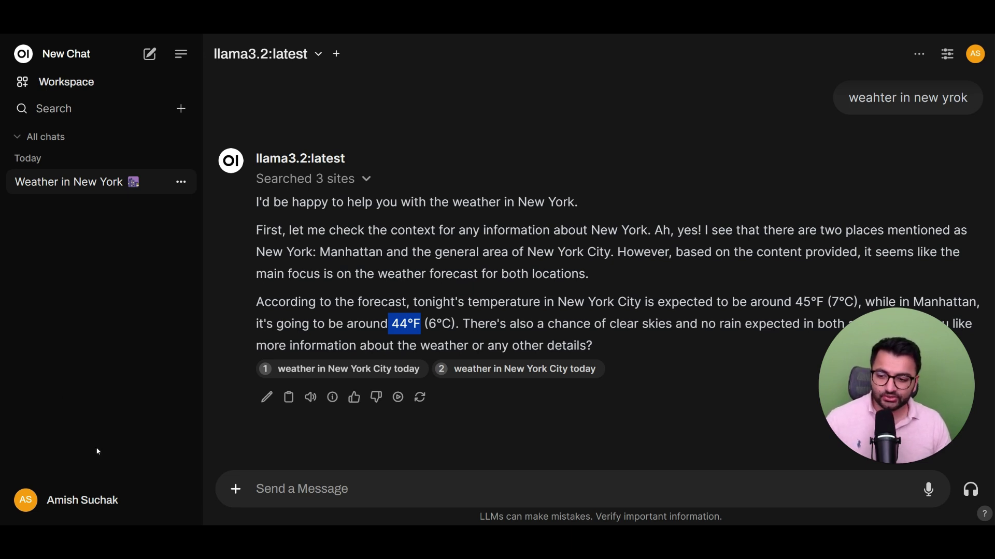
{"action": "left_click", "coordinate": [73, 510]}
{"action": "left_click", "coordinate": [72, 393]}
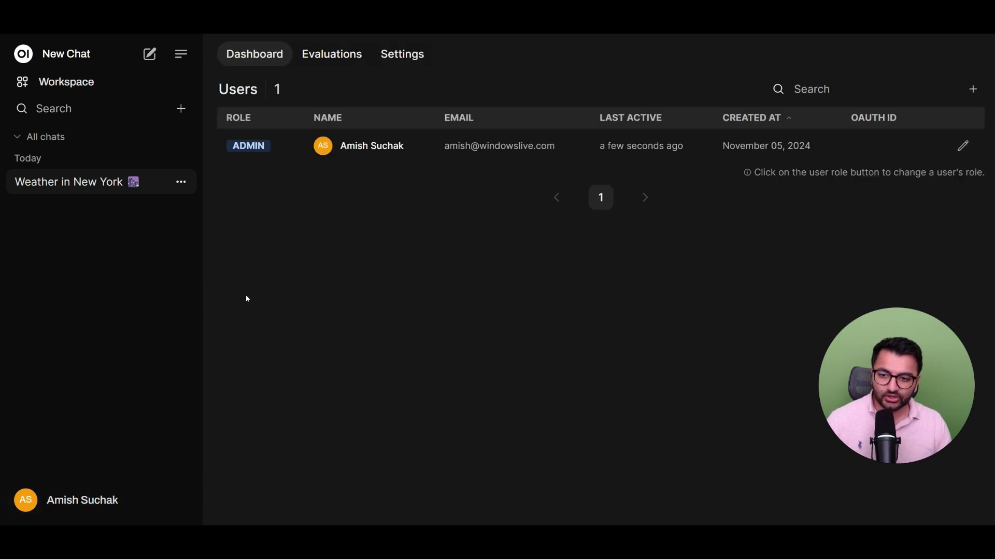
{"action": "left_click", "coordinate": [402, 64]}
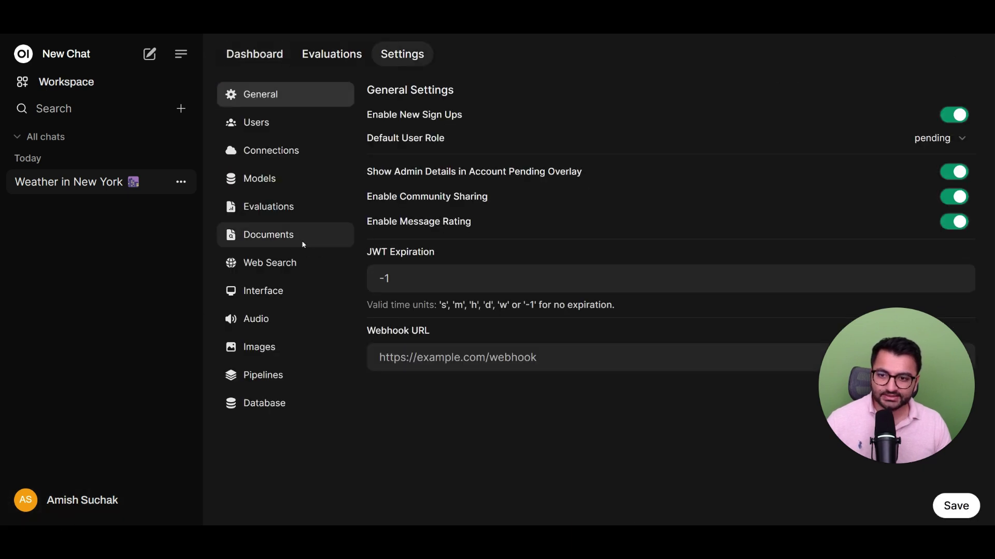
{"action": "left_click", "coordinate": [282, 261]}
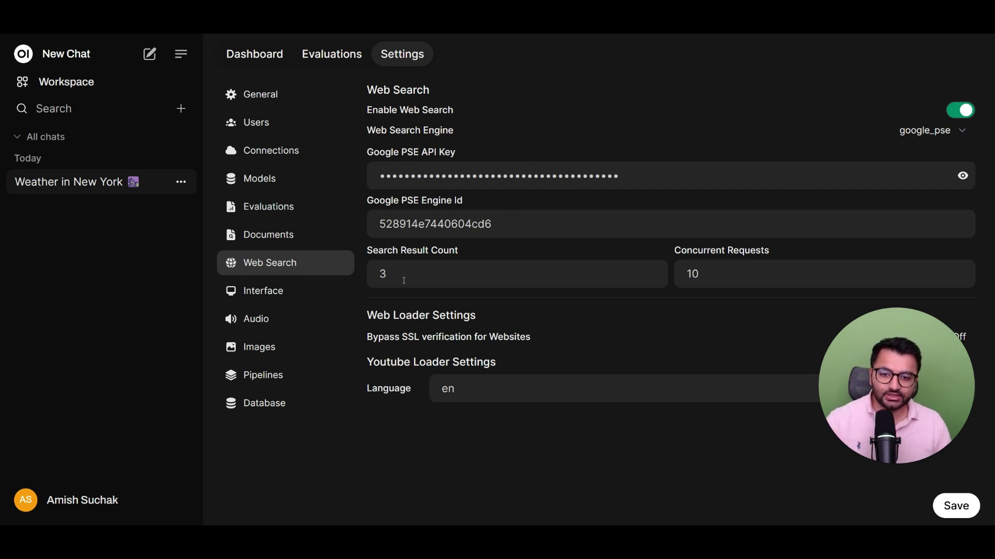
{"action": "left_click_drag", "start_coordinate": [387, 273], "coordinate": [371, 271]}
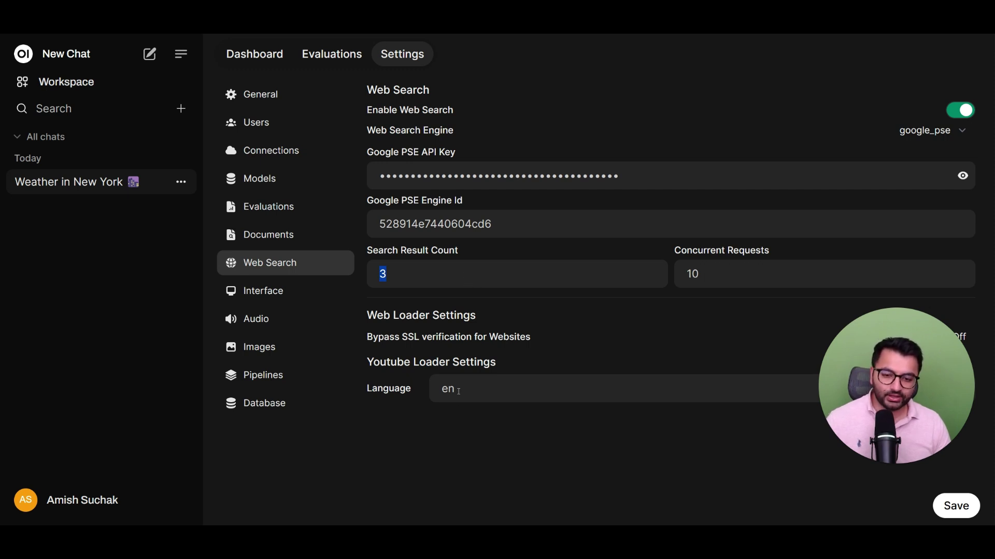
{"action": "left_click", "coordinate": [458, 391]}
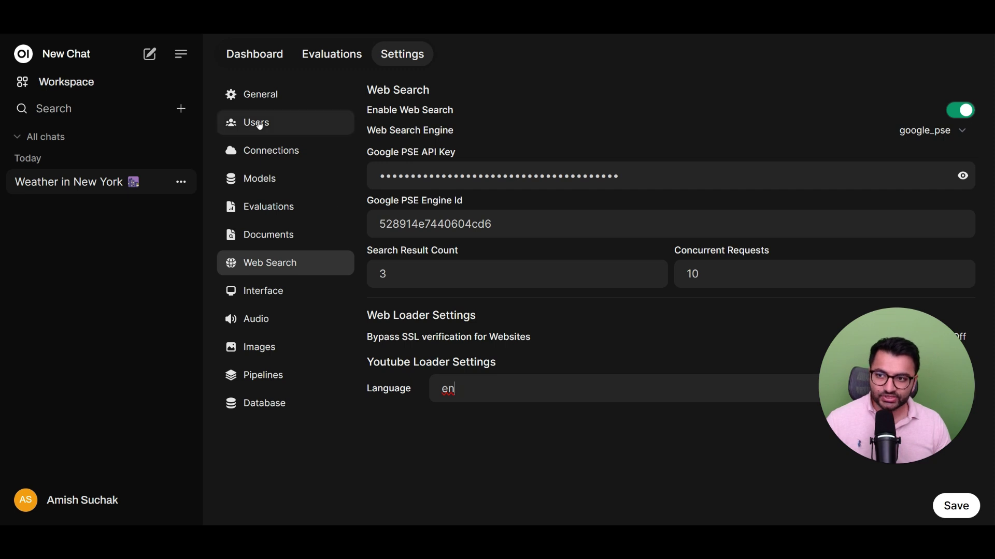
{"action": "left_click", "coordinate": [83, 179]}
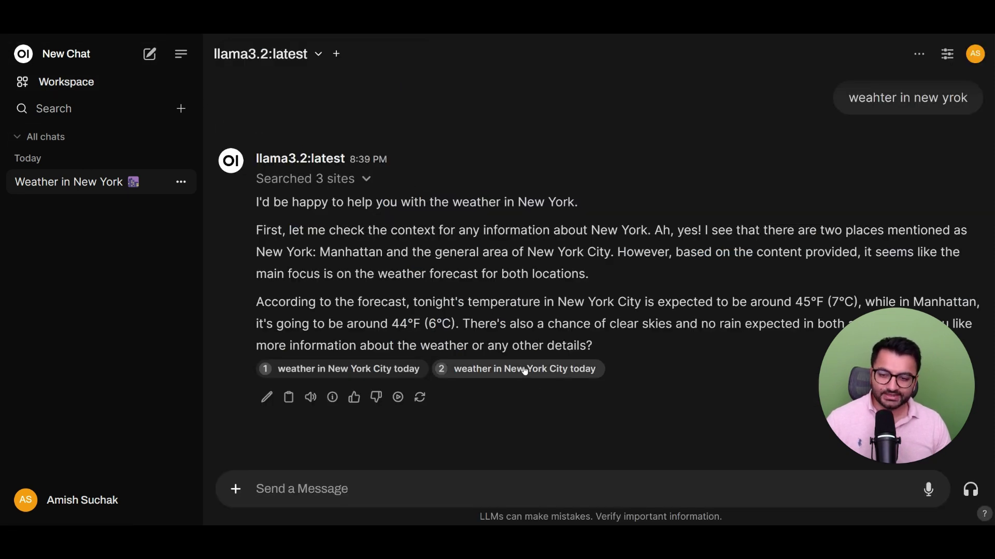
- Switch on the Web Search toggle in the message box options for the New York weather chat
{"action": "left_click", "coordinate": [229, 499]}
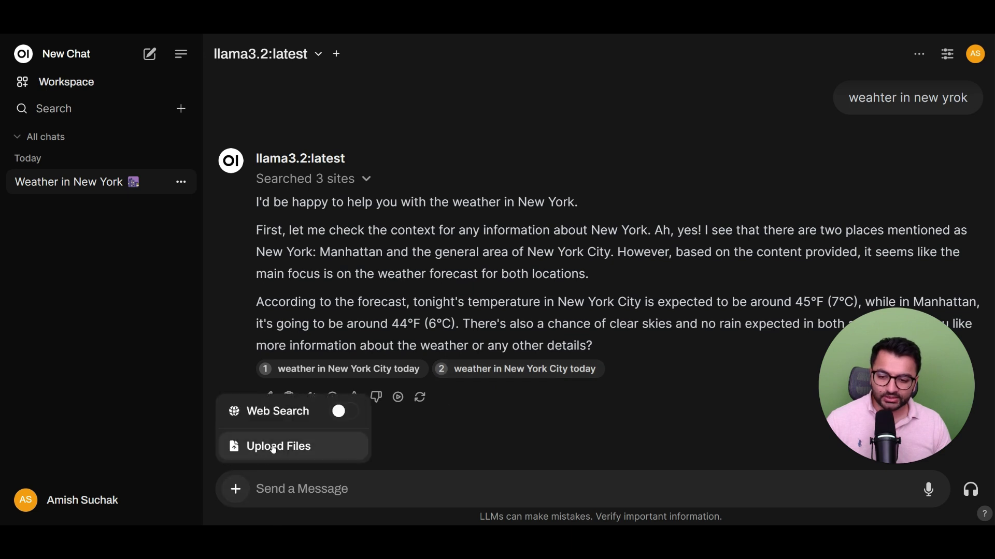
{"action": "left_click", "coordinate": [347, 415]}
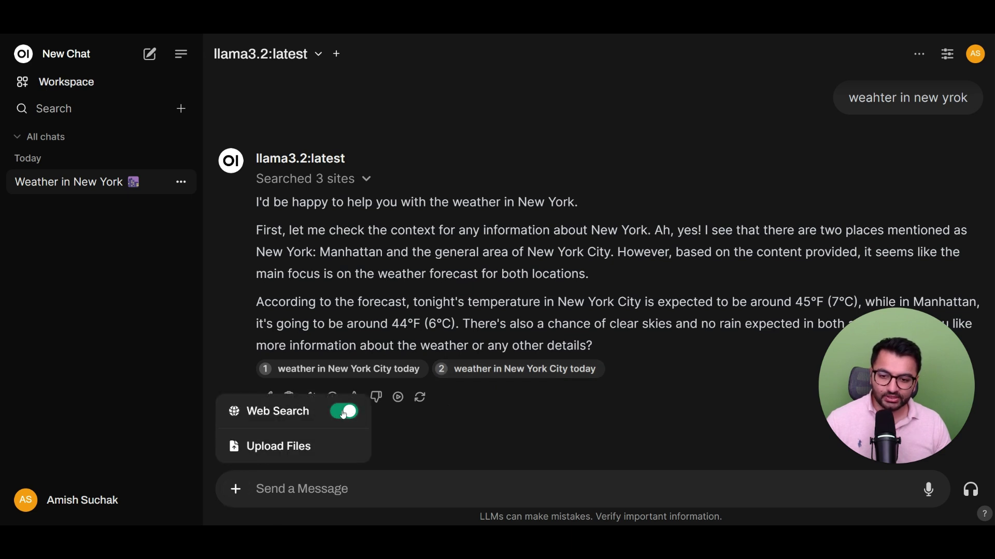
{"action": "left_click", "coordinate": [427, 281]}
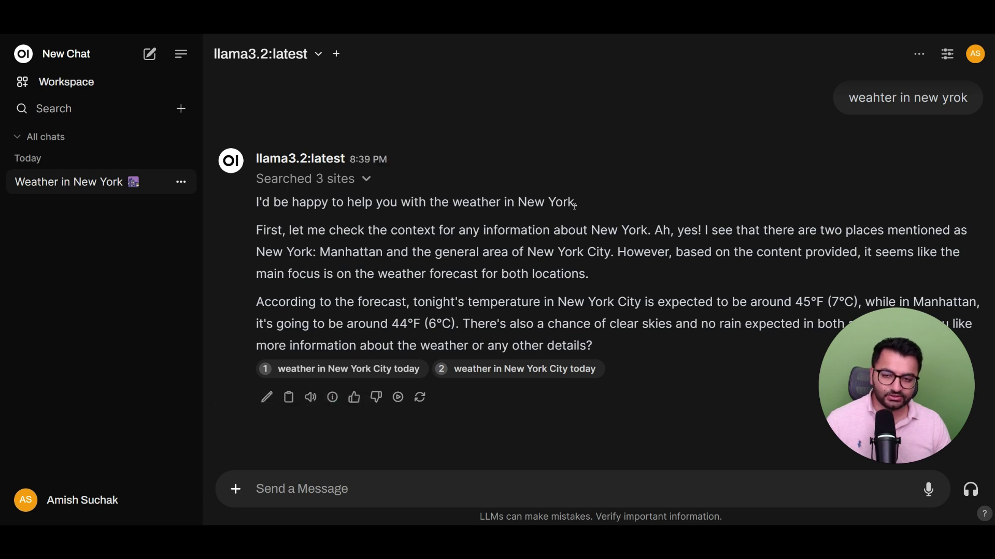